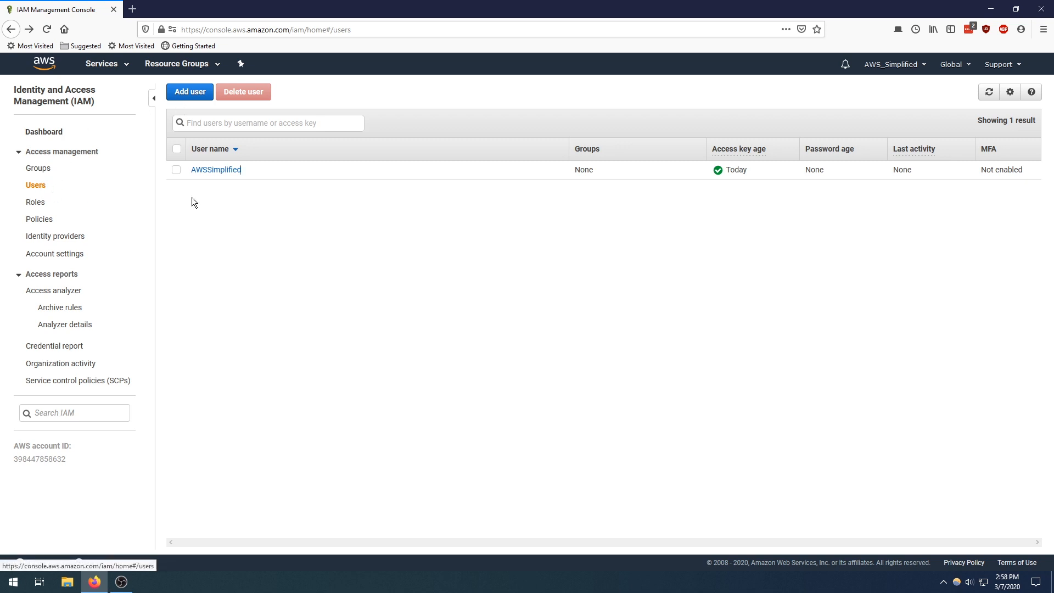
Step: Start adding an IAM user named DynamoDBDemo with programmatic access
left_click(190, 93)
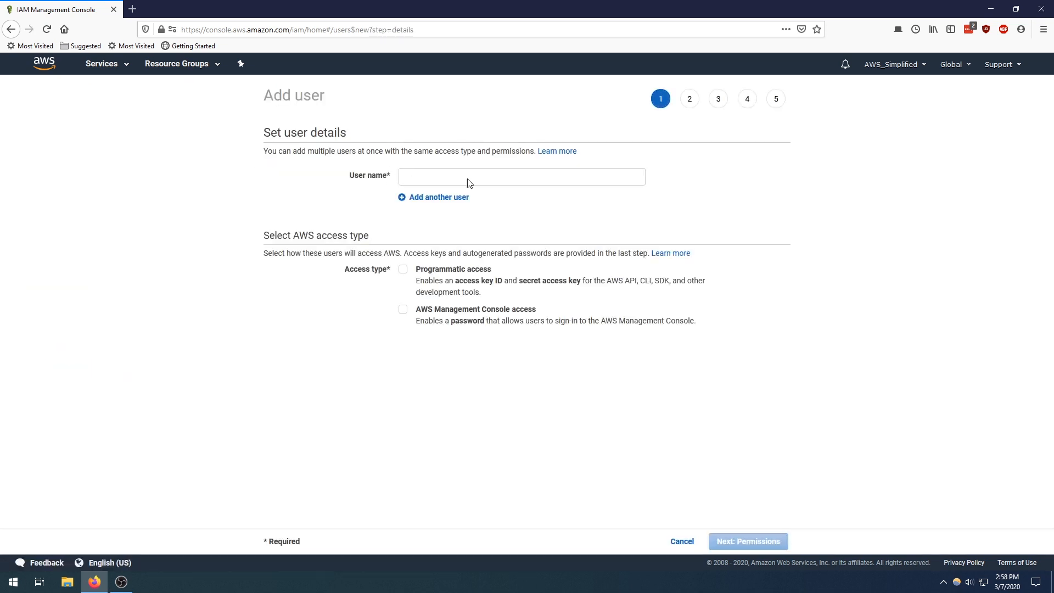
left_click(407, 179)
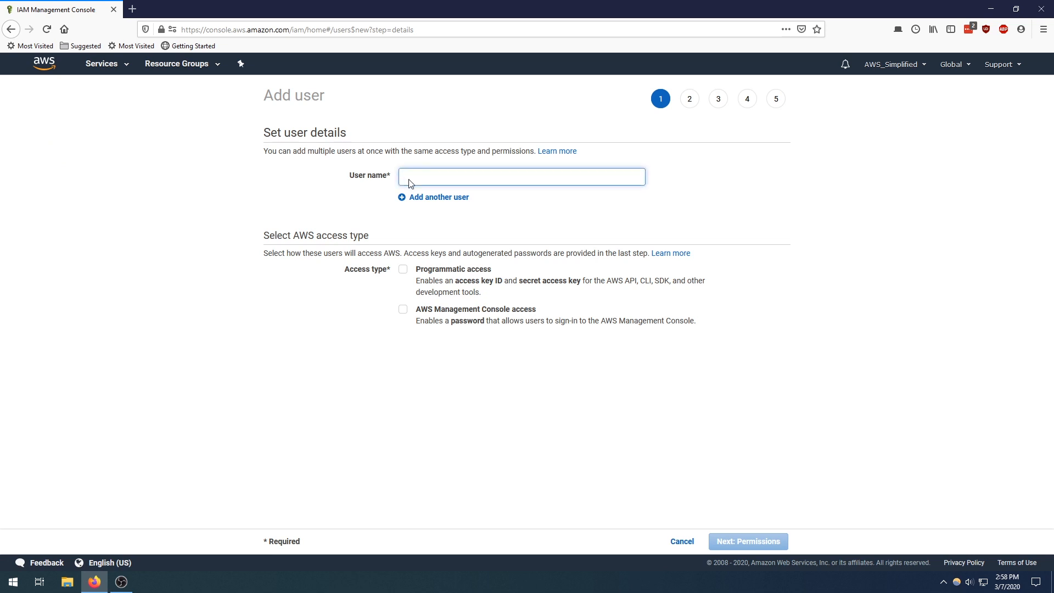
type("Dynamo")
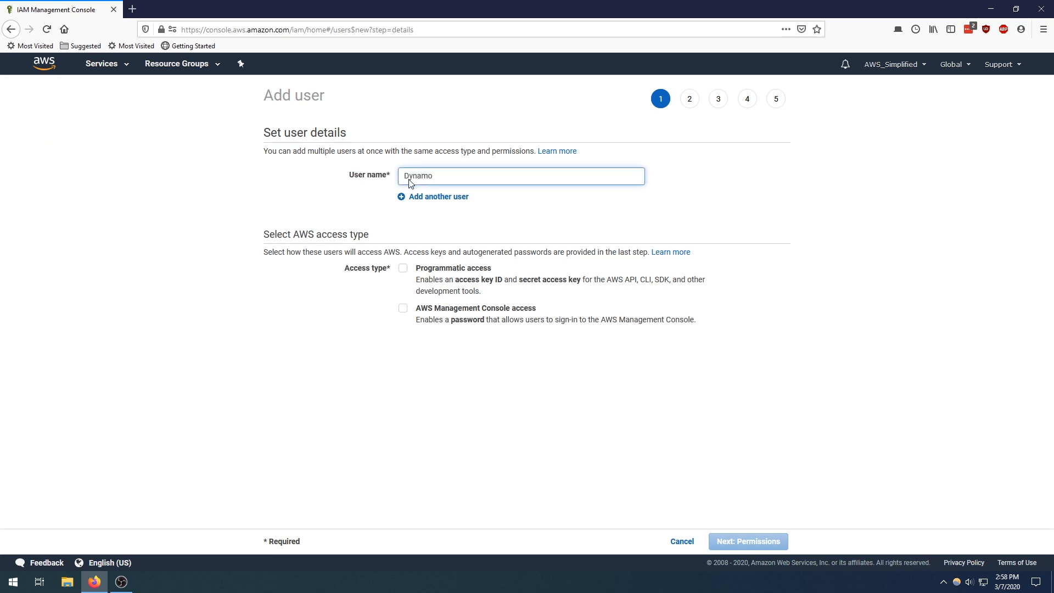
type("DBDemo")
left_click(403, 268)
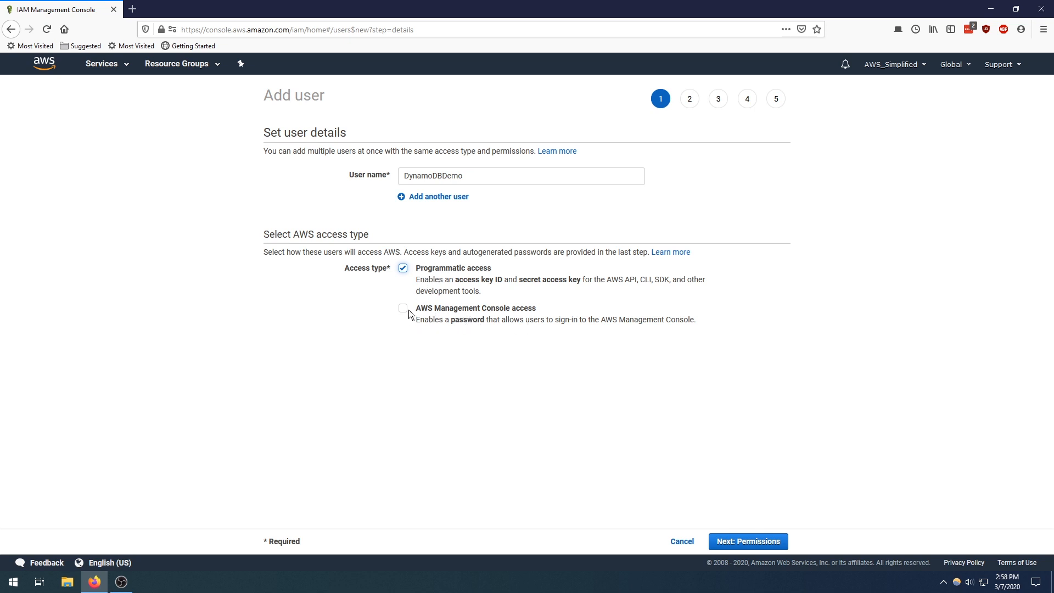
Step: Create the user without assigning any group, permissions or tags, and return to the user list
left_click(735, 540)
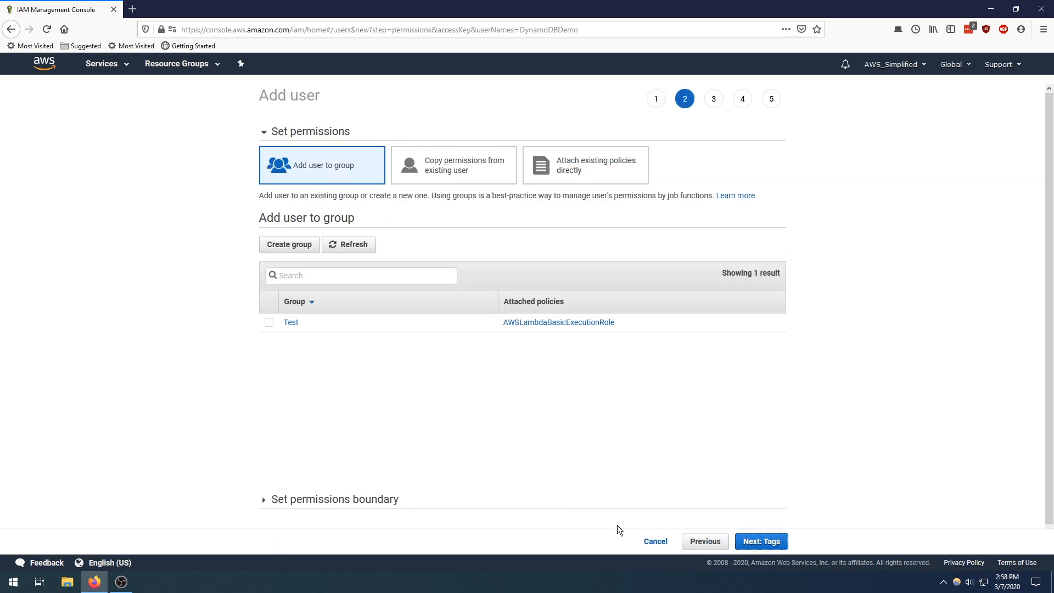
left_click(761, 542)
left_click(766, 542)
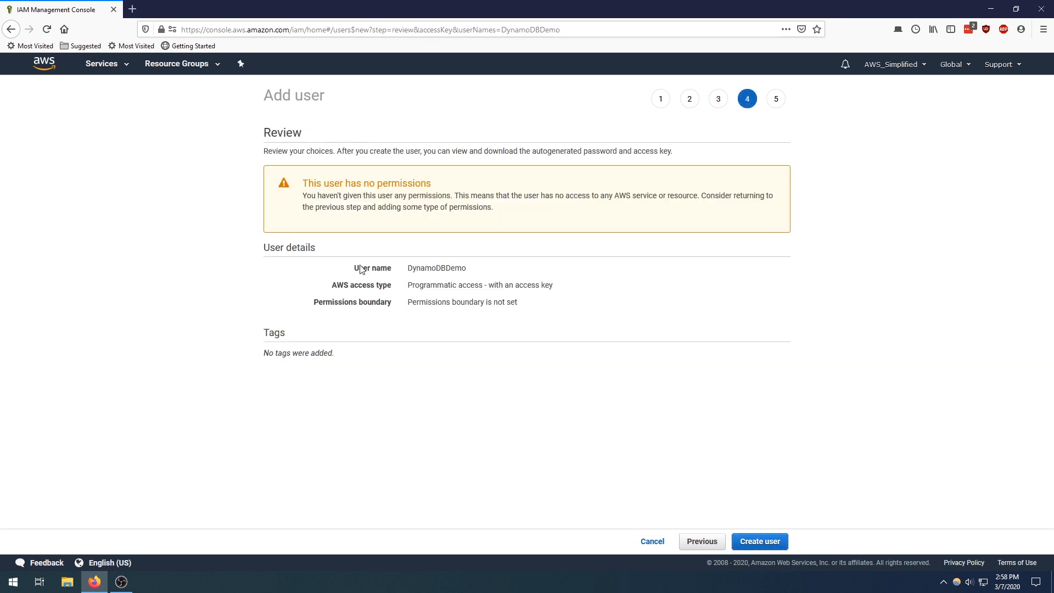
left_click(758, 541)
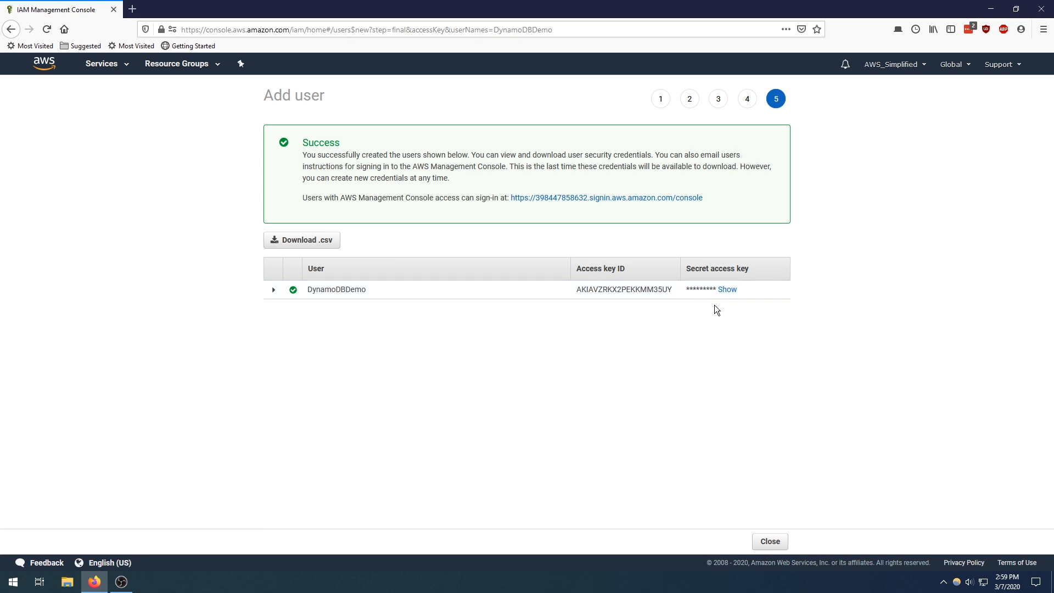
left_click(773, 540)
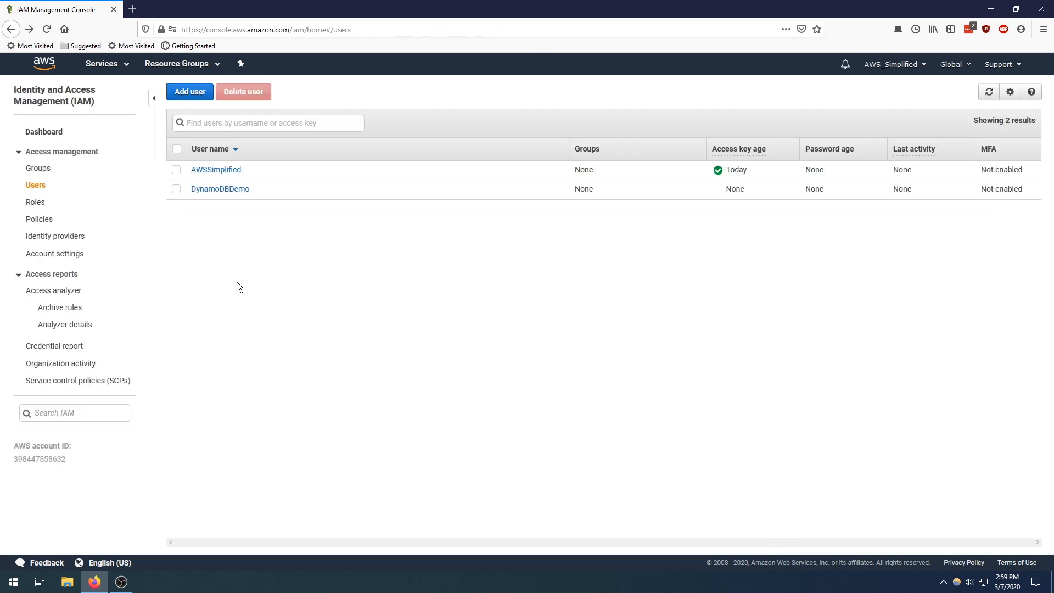
Step: Start a new IAM policy in the visual editor and choose DynamoDB as its service
left_click(53, 221)
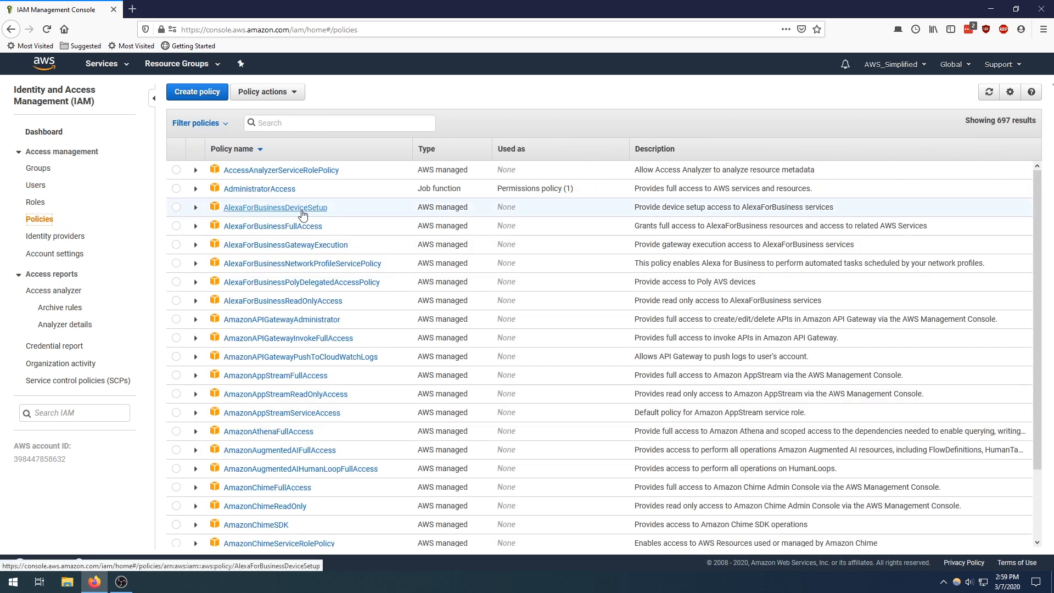
left_click(205, 99)
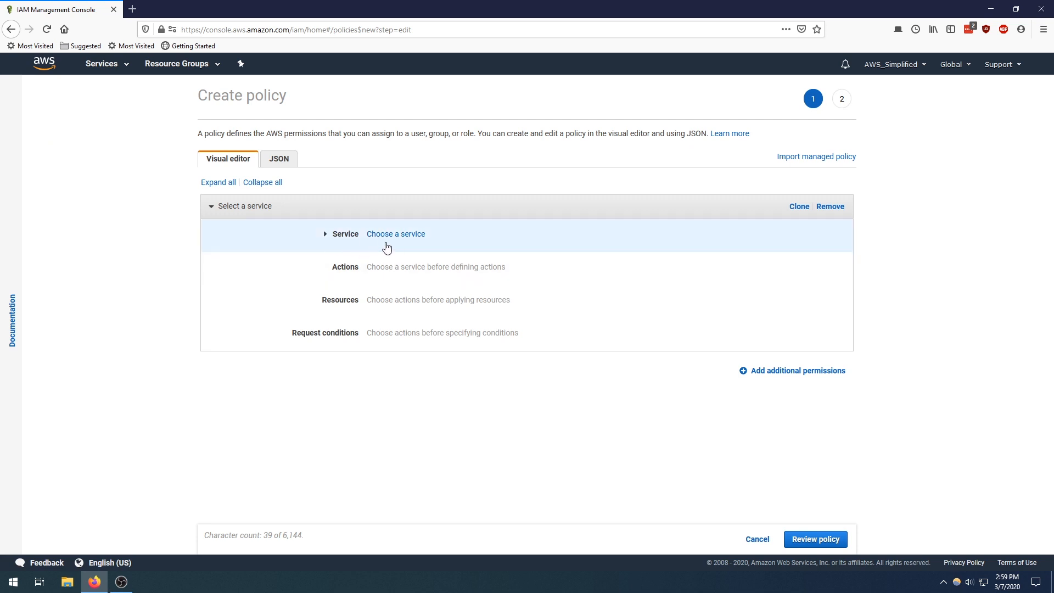
left_click(403, 237)
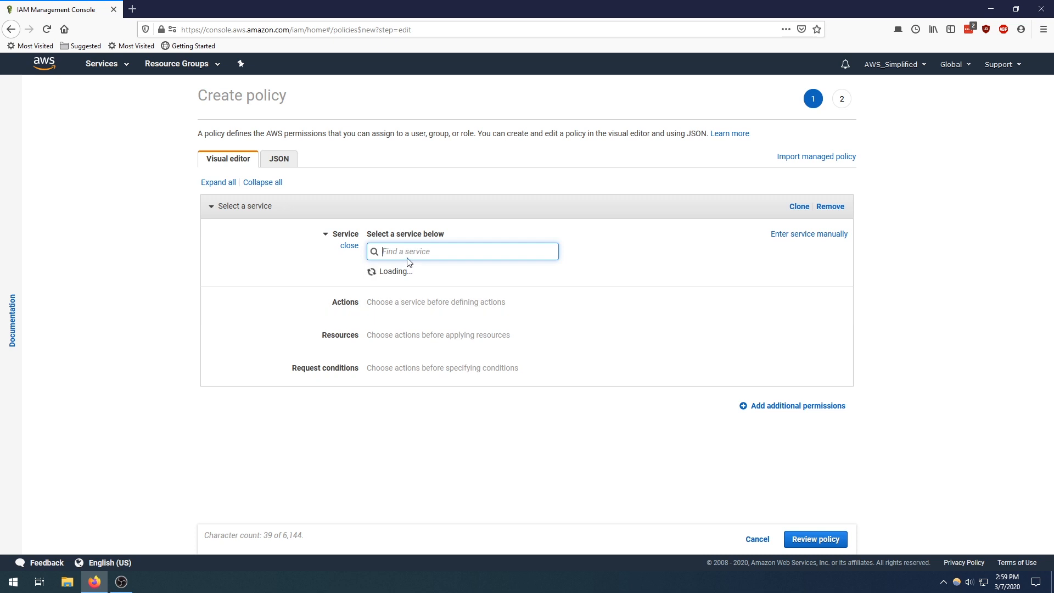
type("Dynamo")
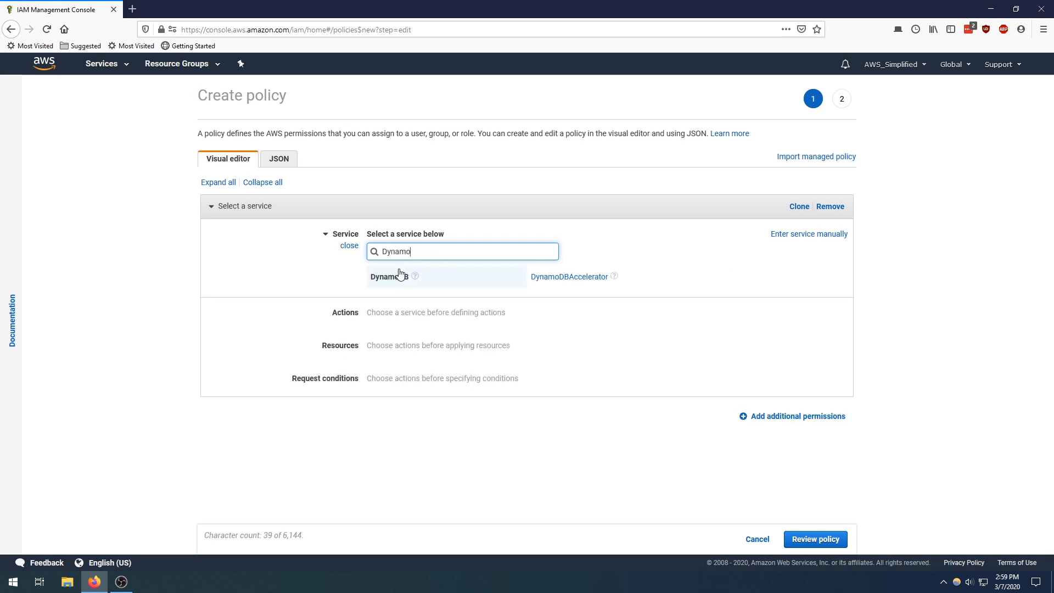
left_click(389, 276)
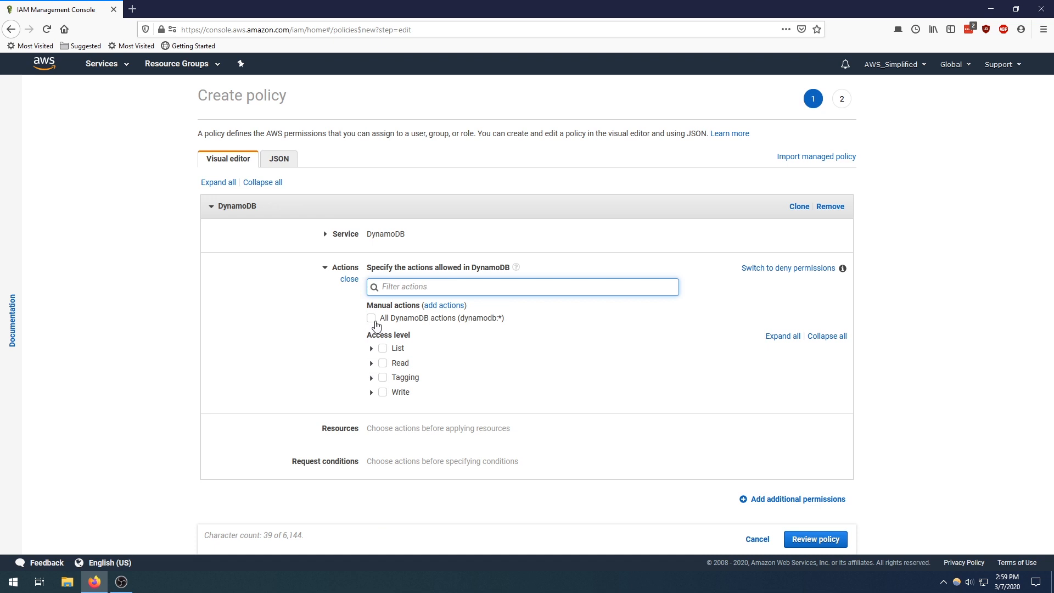
Step: Allow the GetItem read action and the PutItem write action in the DynamoDB policy
left_click(372, 363)
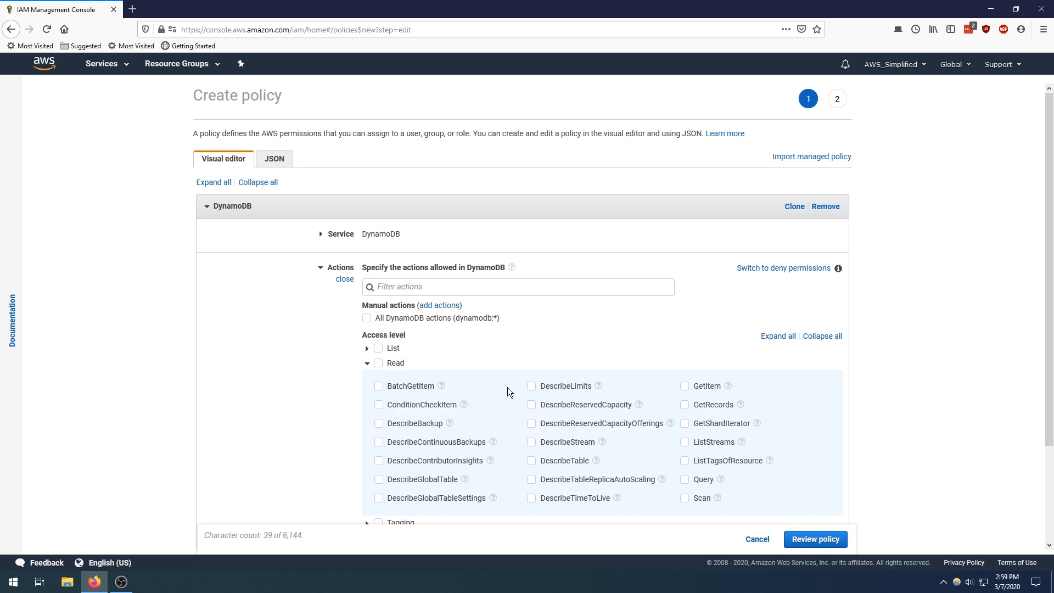
scroll(703, 464, "down", 1)
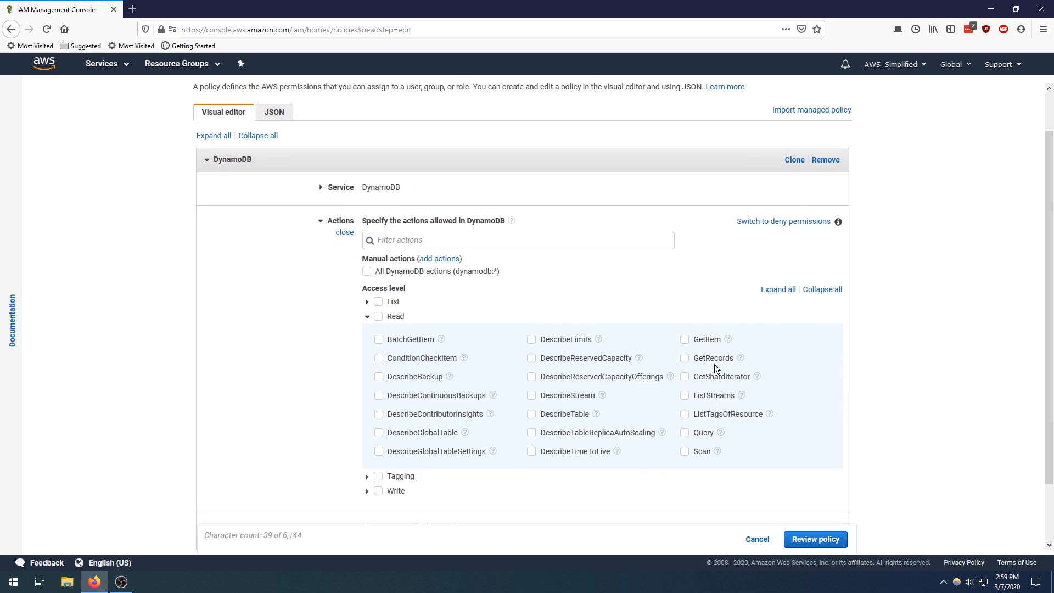
left_click(685, 339)
left_click(367, 318)
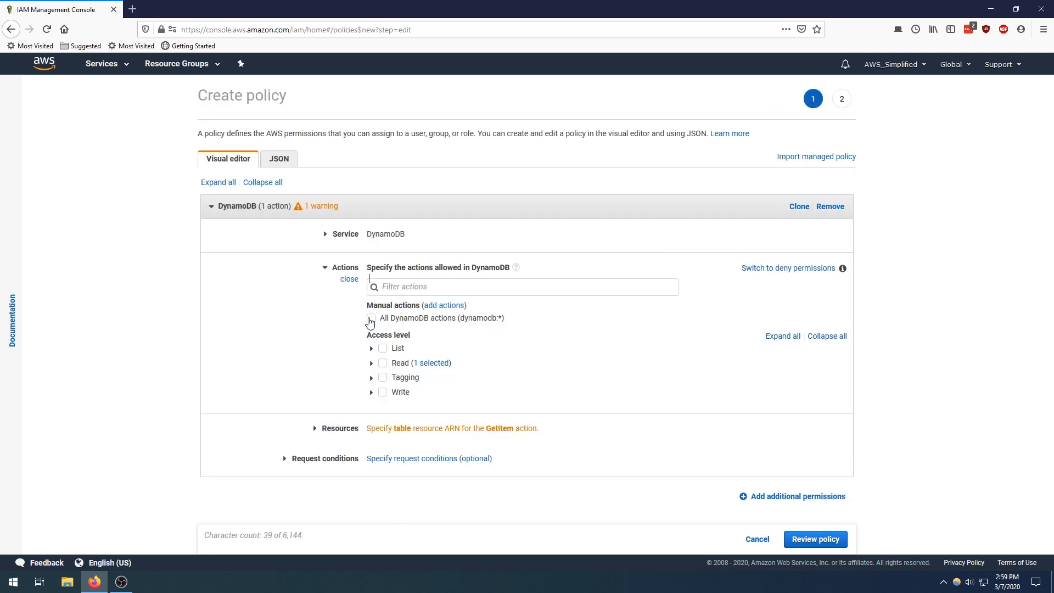
left_click(368, 393)
scroll(525, 430, "down", 1)
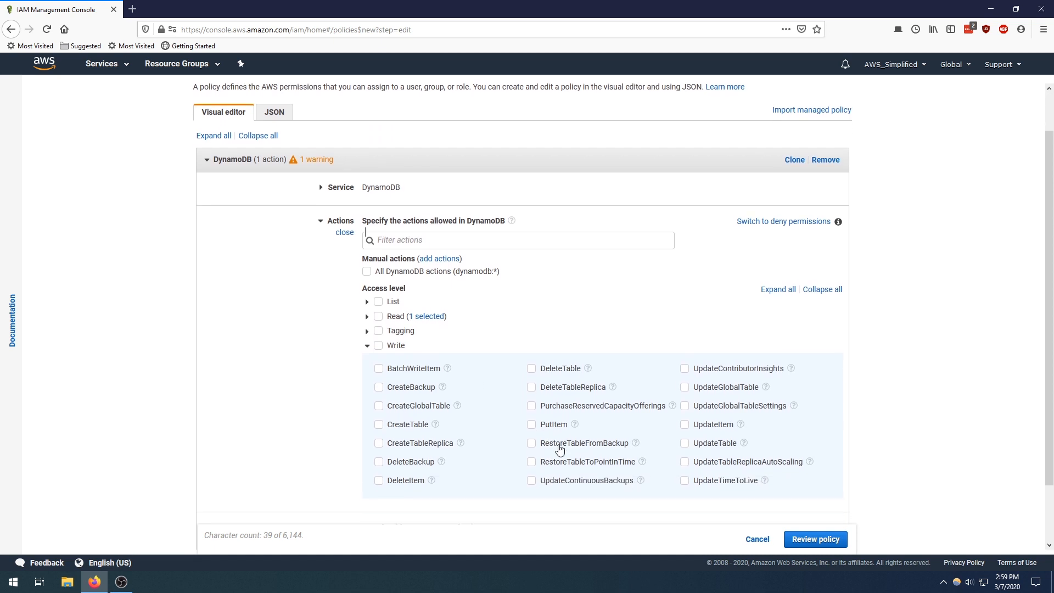
left_click(531, 425)
left_click(367, 346)
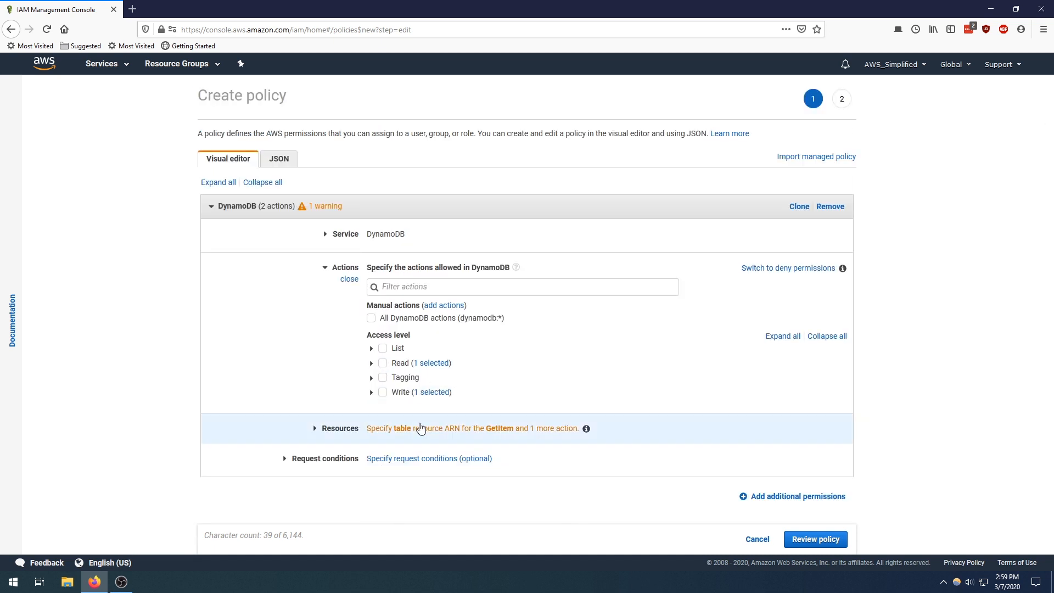
Step: Restrict the policy's table resource to an ARN for the Transactions table in region us-east-1
left_click(353, 437)
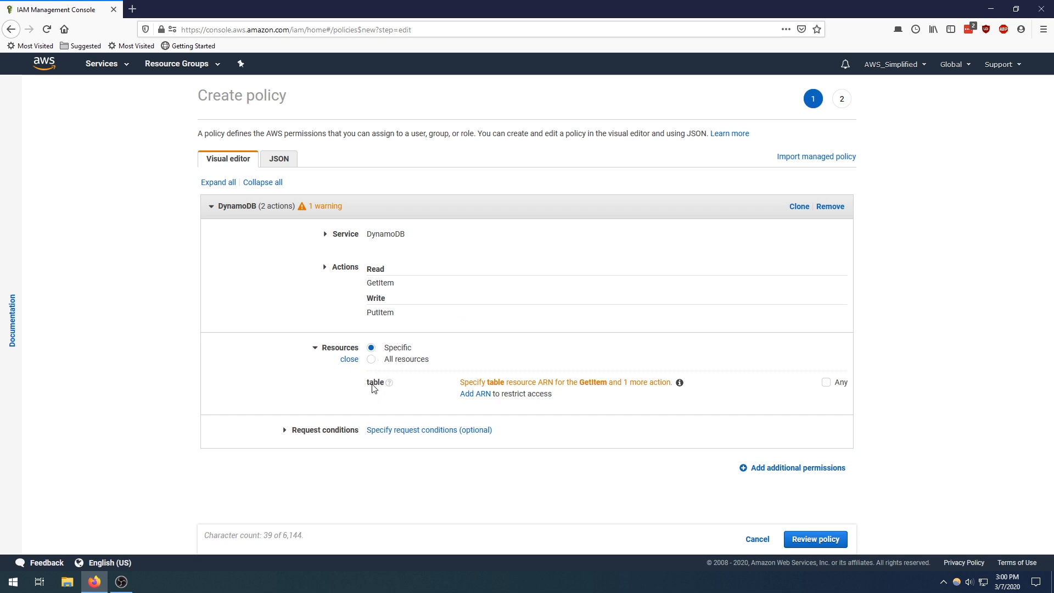
left_click(476, 395)
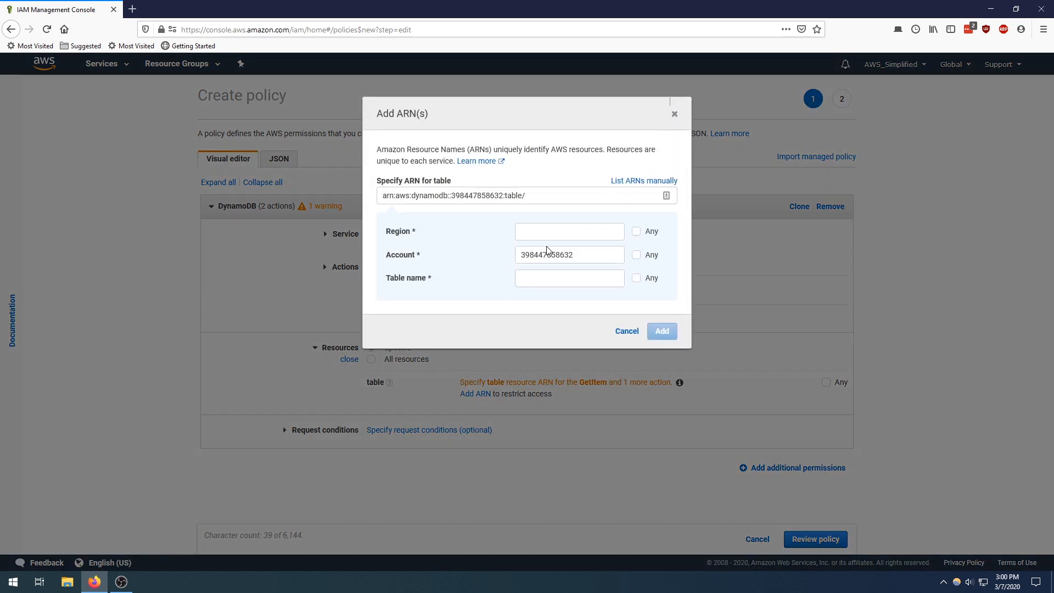
left_click(569, 235)
type("us-east-1")
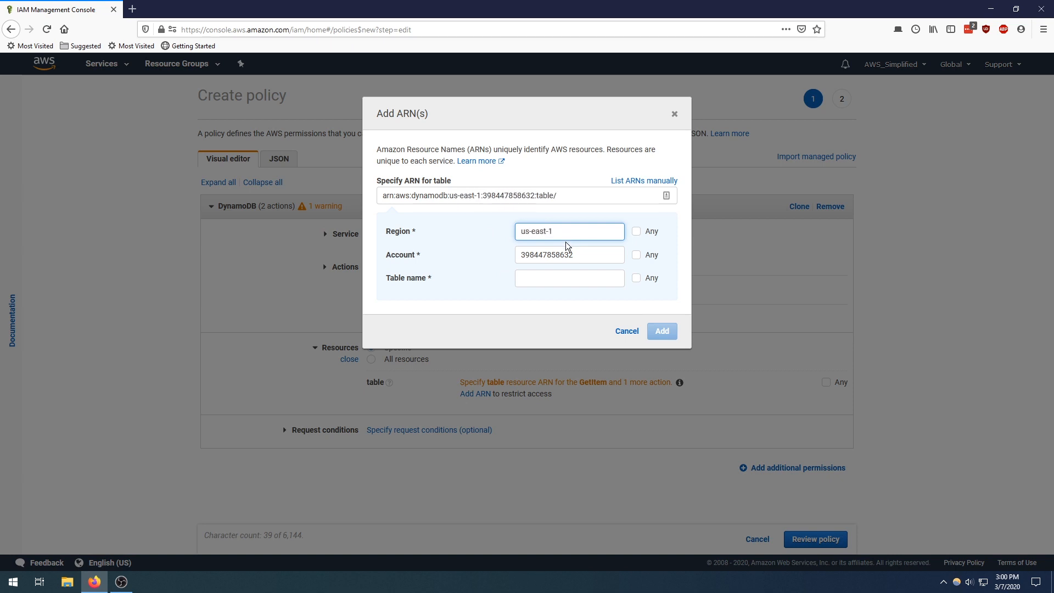
left_click(557, 283)
type("Transactions")
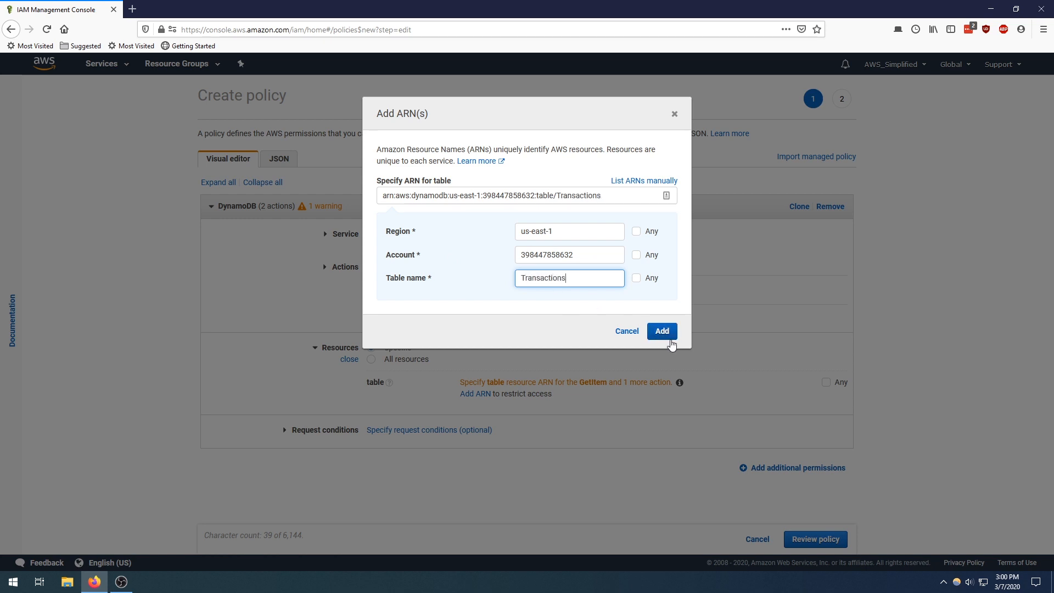
left_click(653, 332)
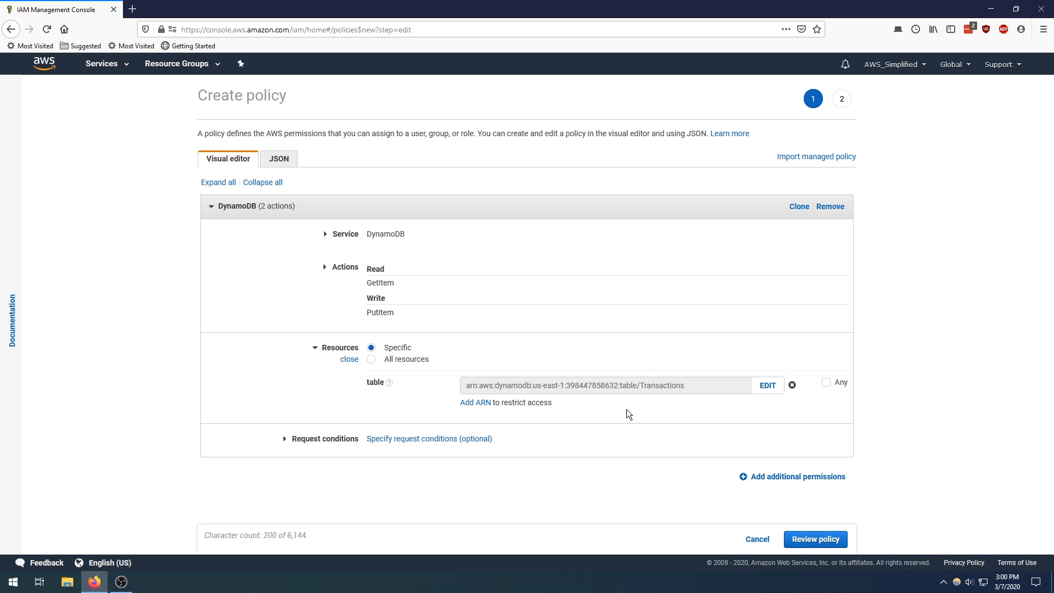
Step: Leave the request conditions unset and create the policy under the name DynamoDBReadWriteTransactionsTablePolicy
left_click(285, 440)
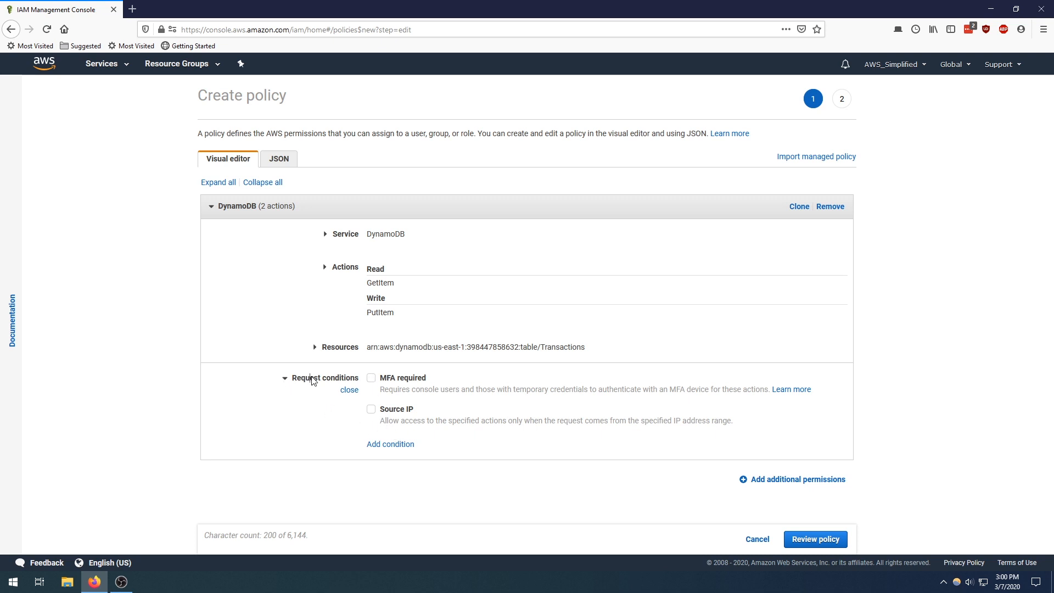
left_click(357, 391)
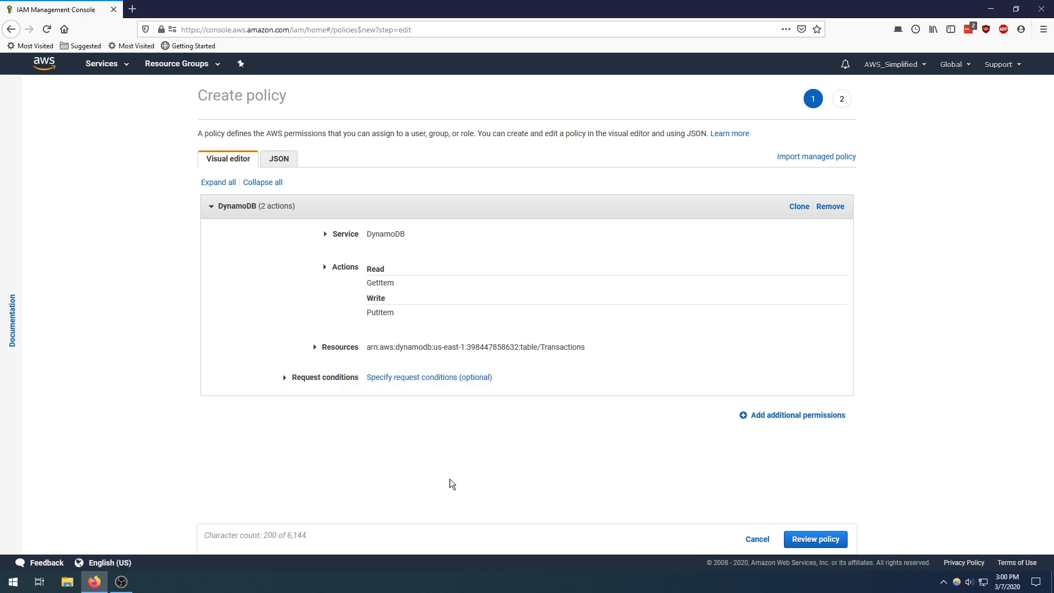
left_click(810, 545)
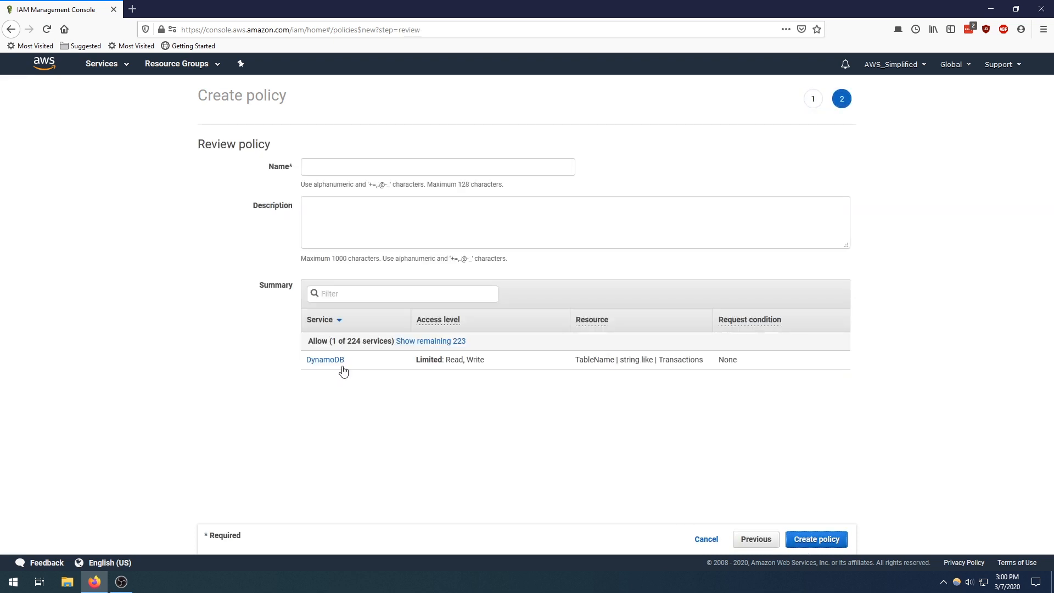
left_click(327, 175)
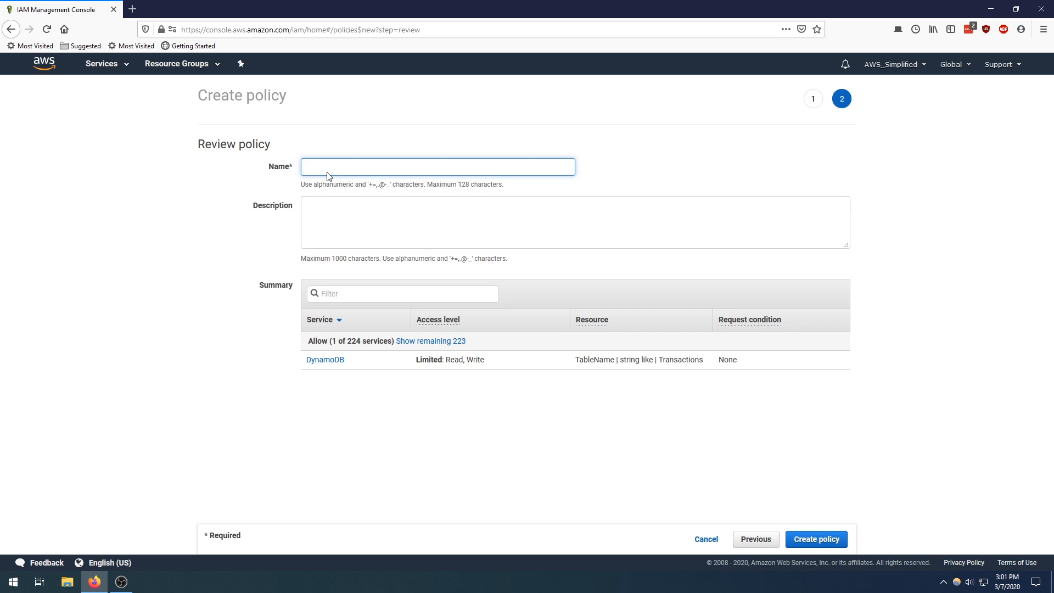
type("DynamoDBReadWr")
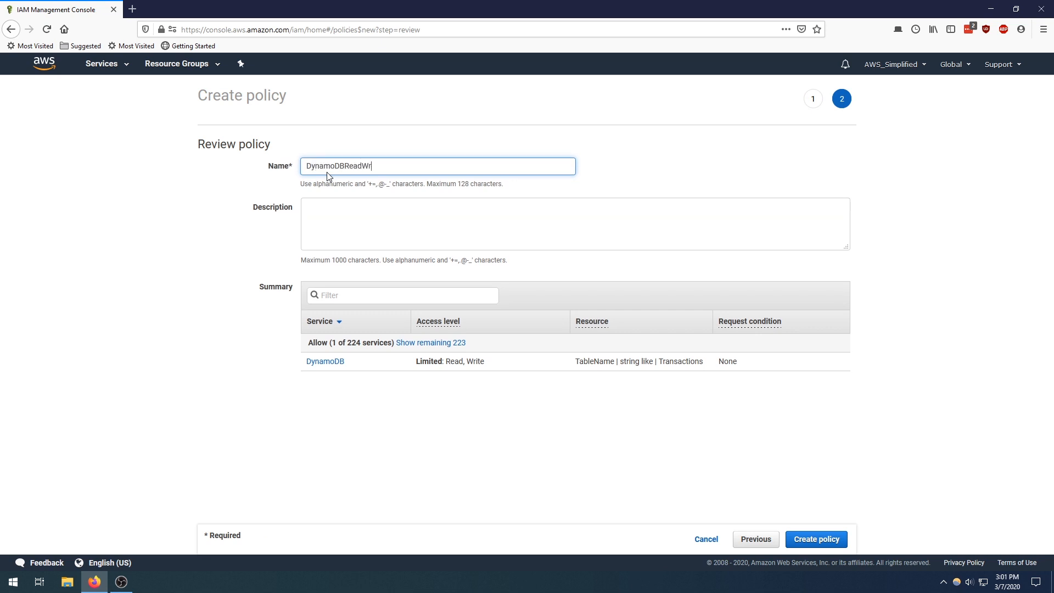
type("iteTransactionsTablePolicy")
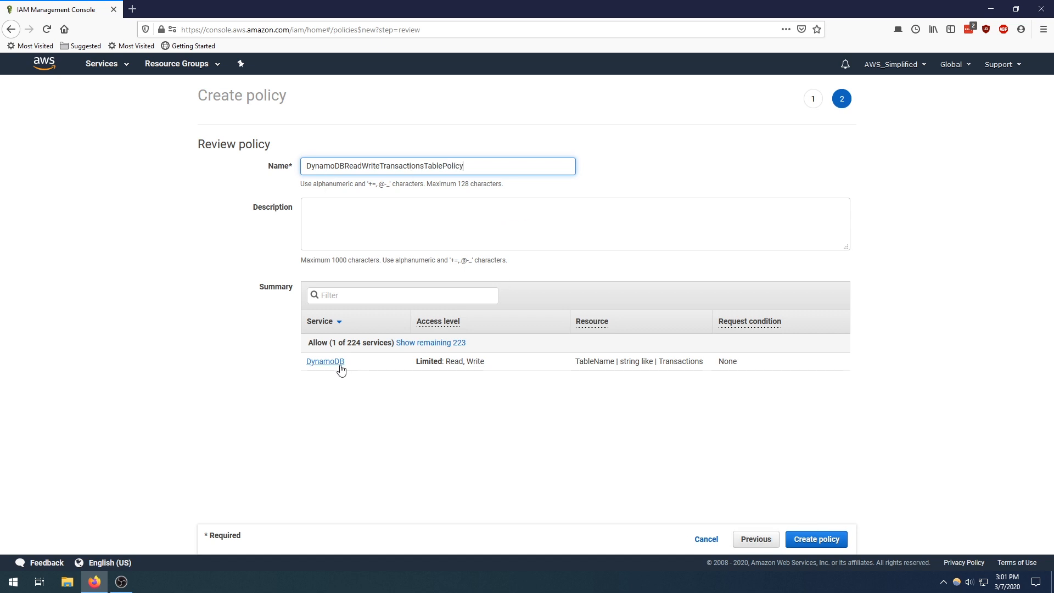
left_click(830, 538)
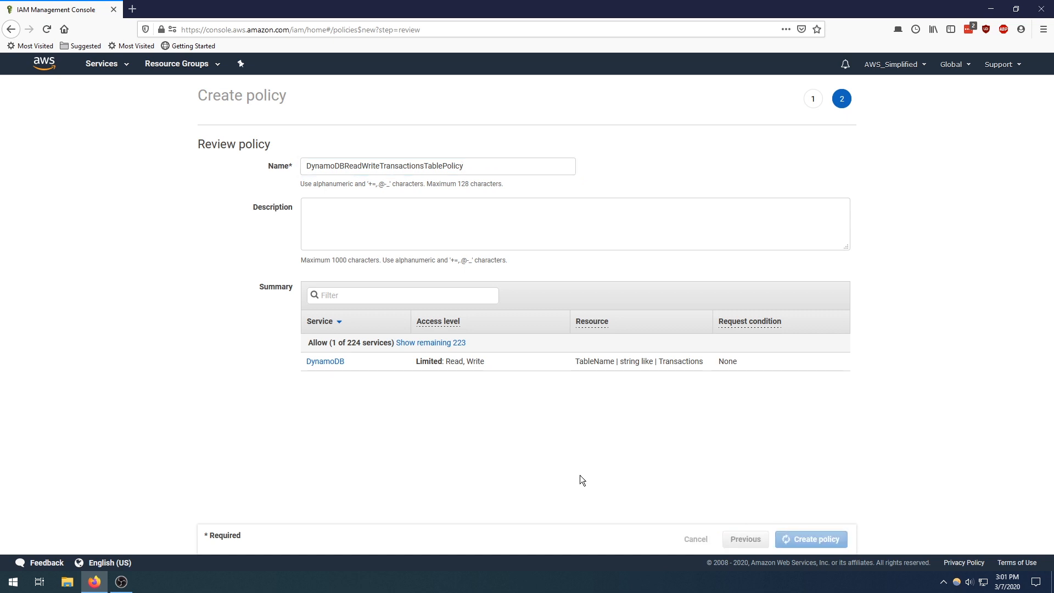
Step: Search the policies for DynamoDBRead and open DynamoDBReadWriteTransactionsTablePolicy to examine its JSON definition
left_click(354, 168)
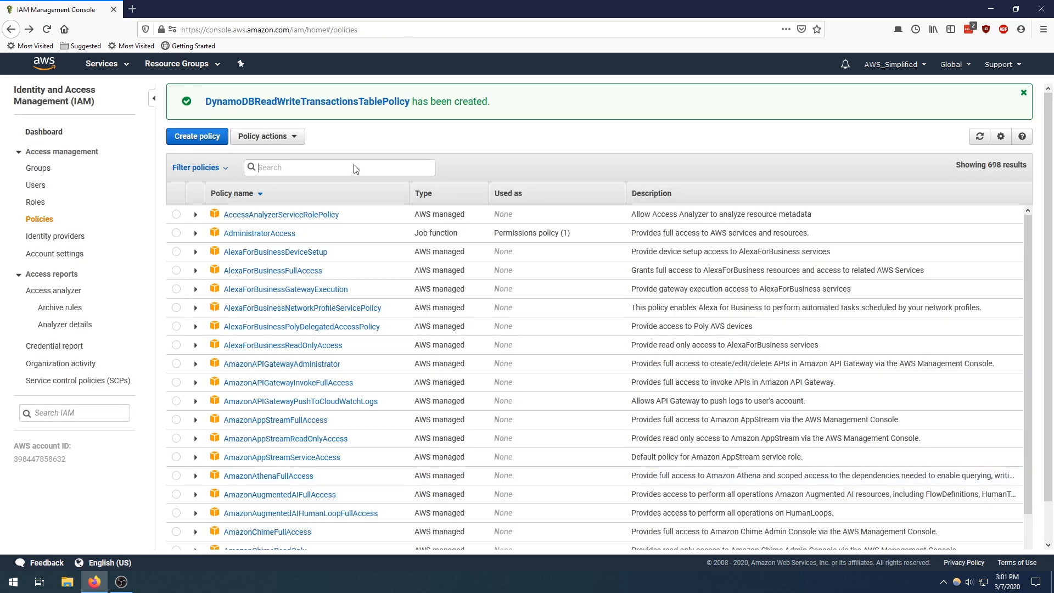
type("DynamoDBRead")
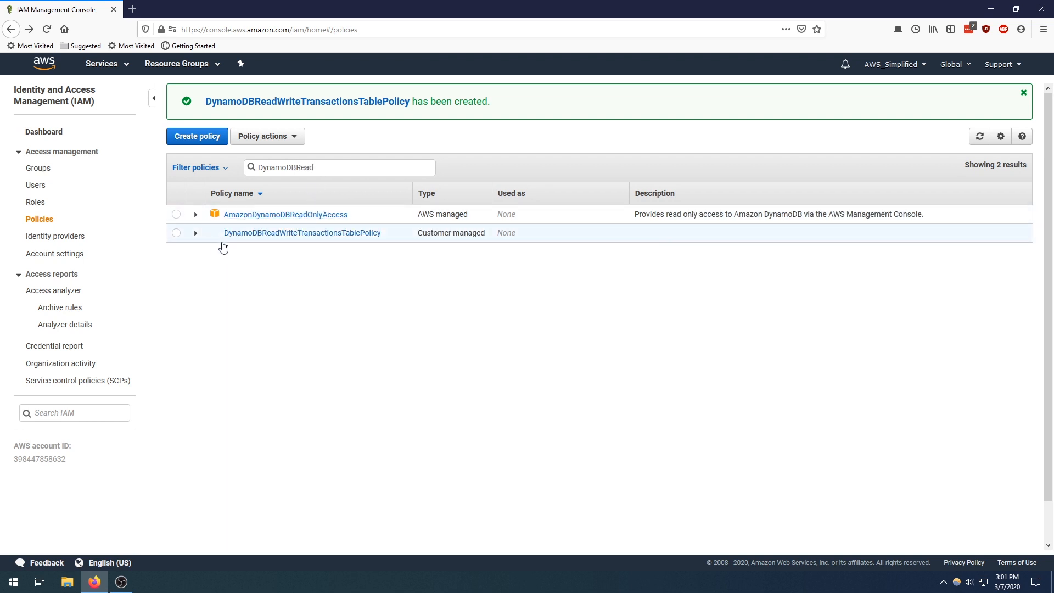
left_click(275, 235)
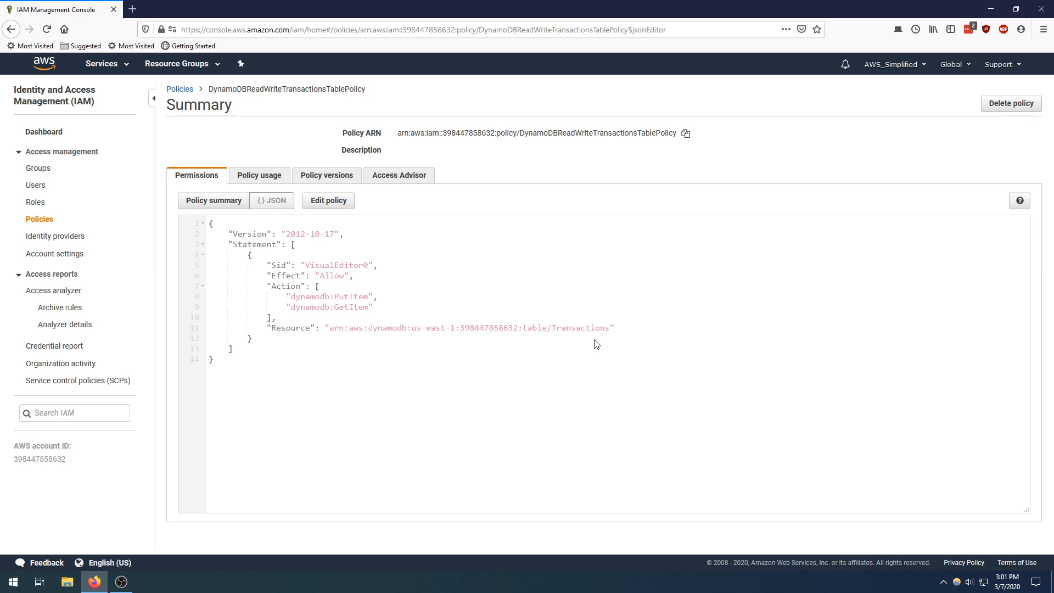
Step: Open the DynamoDBDemo user and start adding permissions by attaching existing policies directly
left_click(37, 186)
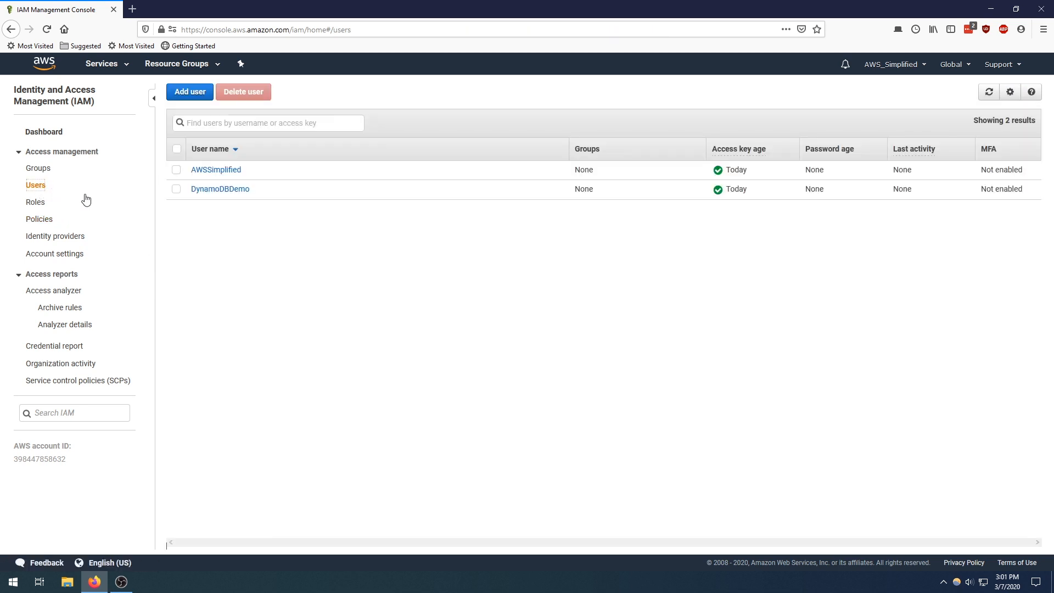
left_click(231, 191)
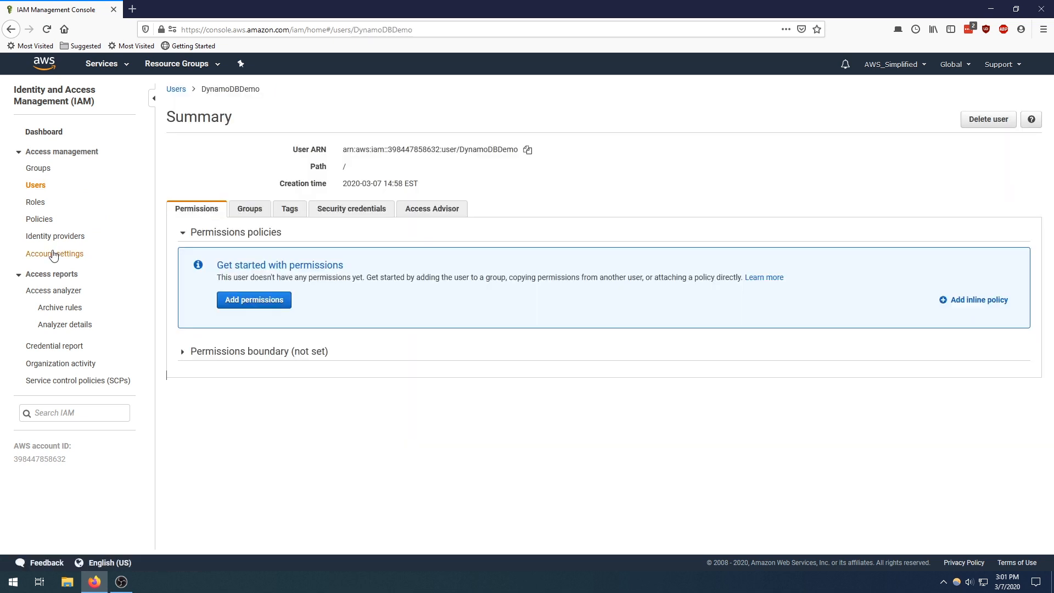
left_click(245, 302)
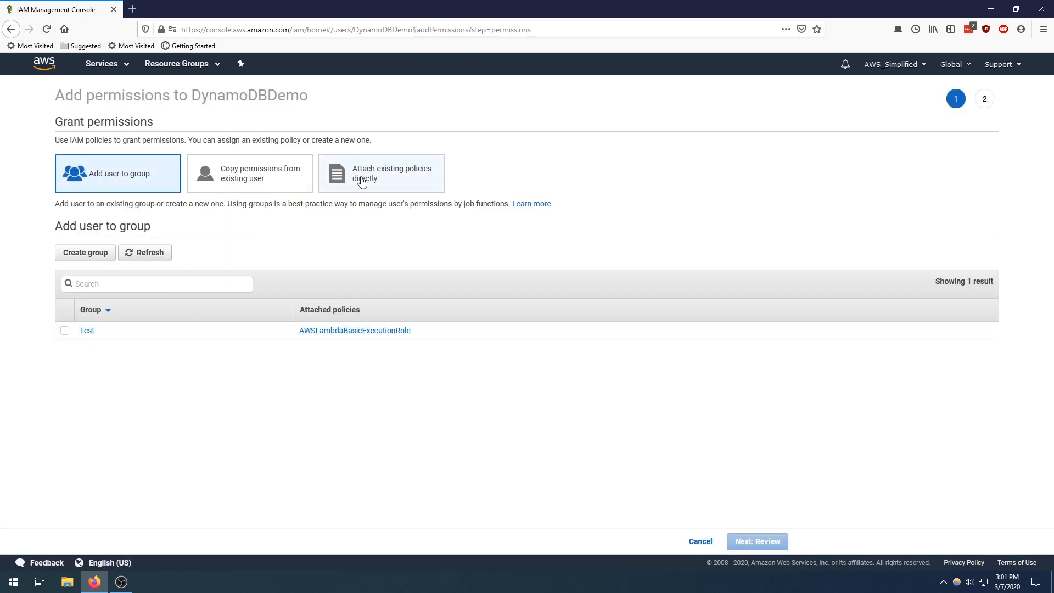
left_click(430, 181)
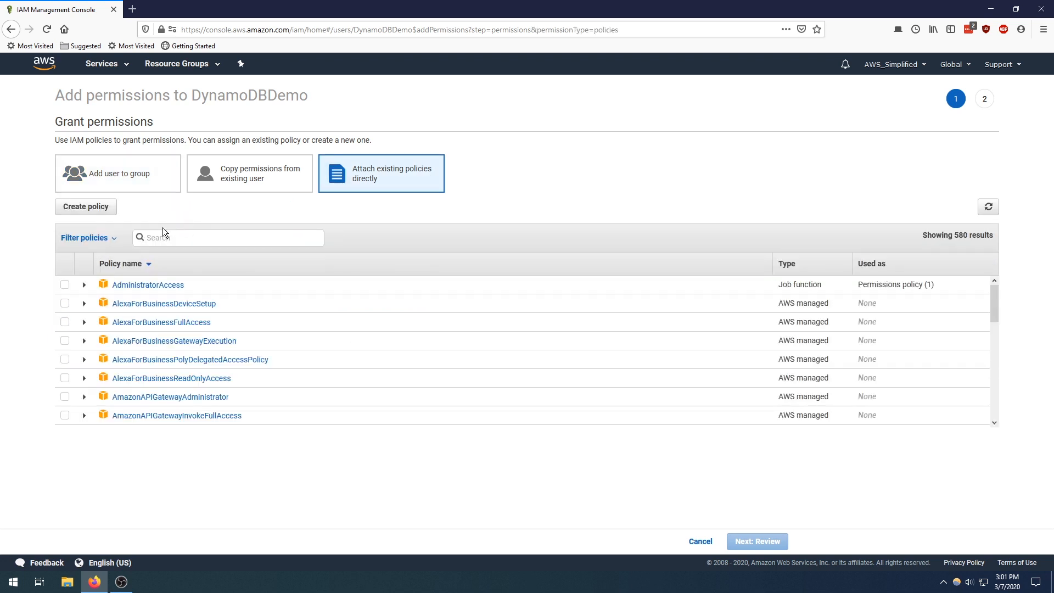
Step: Search the policies for DynamoDBRead, select DynamoDBReadWriteTransactionsTablePolicy, review its JSON and add it to the user's permissions
left_click(185, 240)
type("DynamoDBRead")
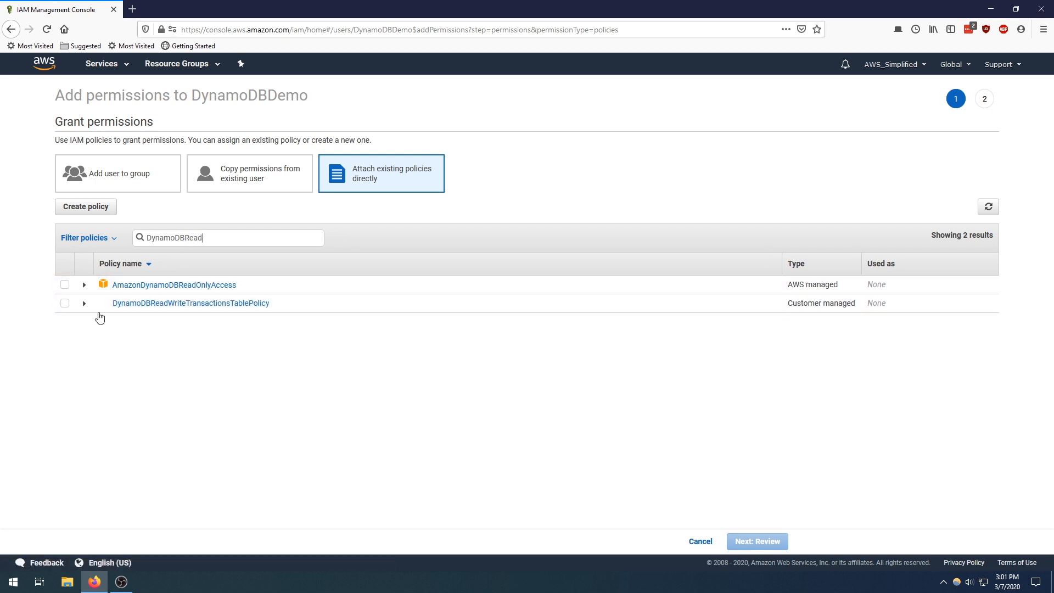
left_click(65, 306)
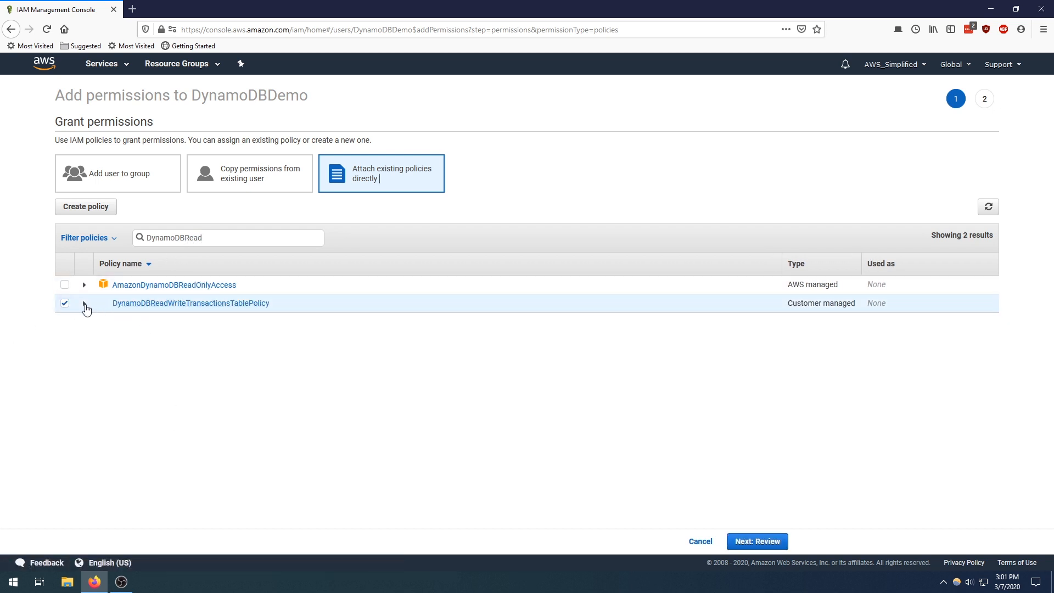
left_click(85, 305)
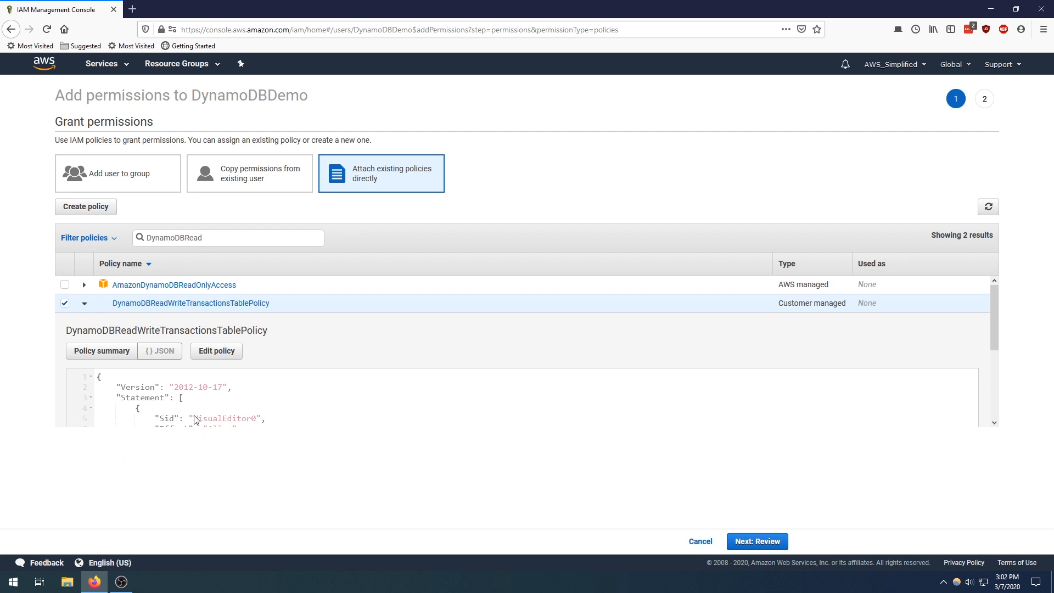
left_click_drag(996, 341, 996, 410)
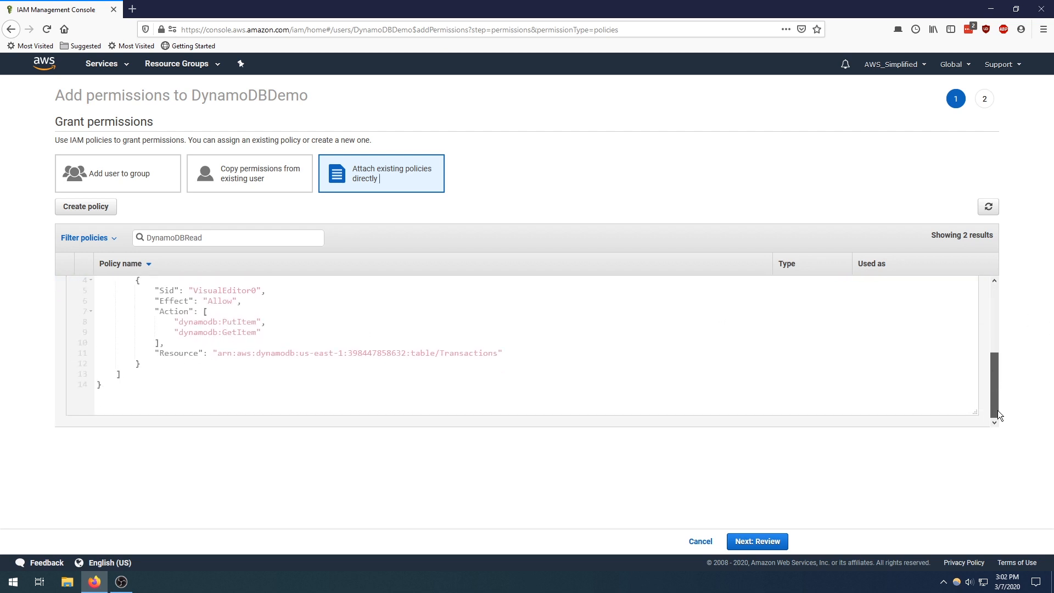
left_click(774, 549)
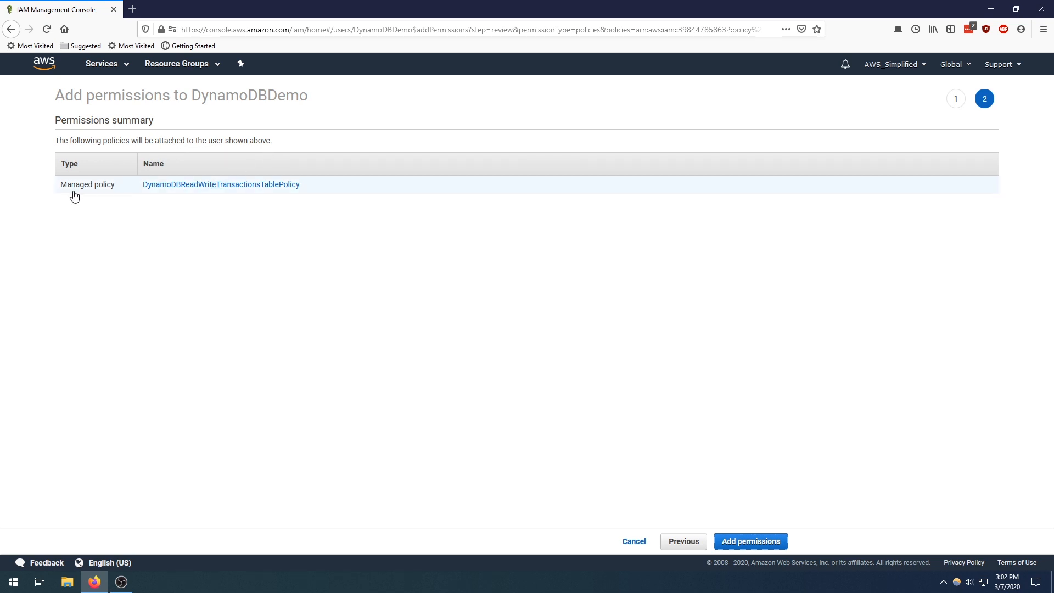
left_click(756, 541)
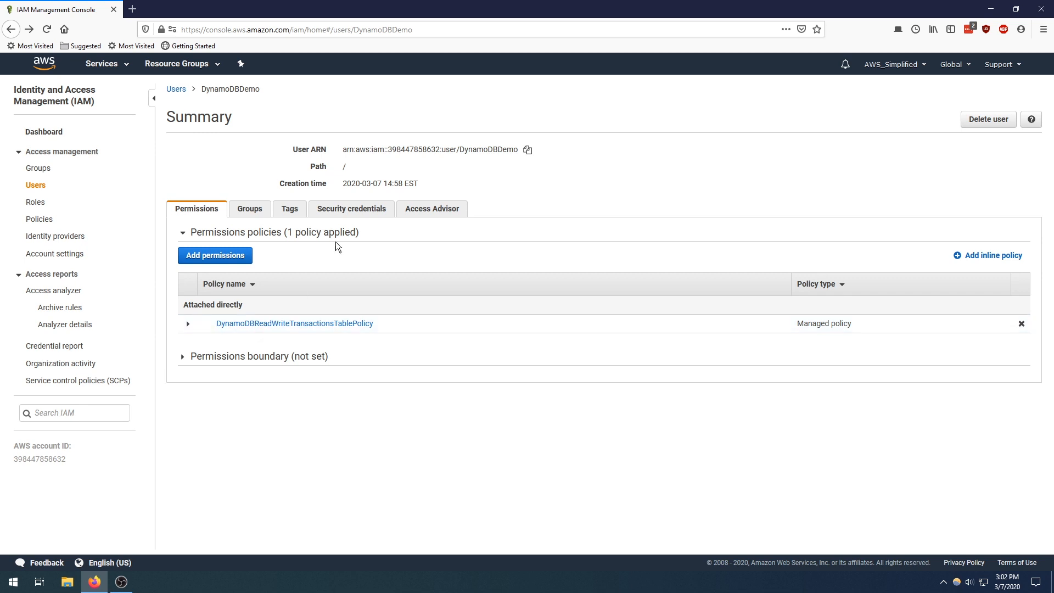
Step: Display the DynamoDBDemo user's security credentials and examine the access keys section
left_click(409, 209)
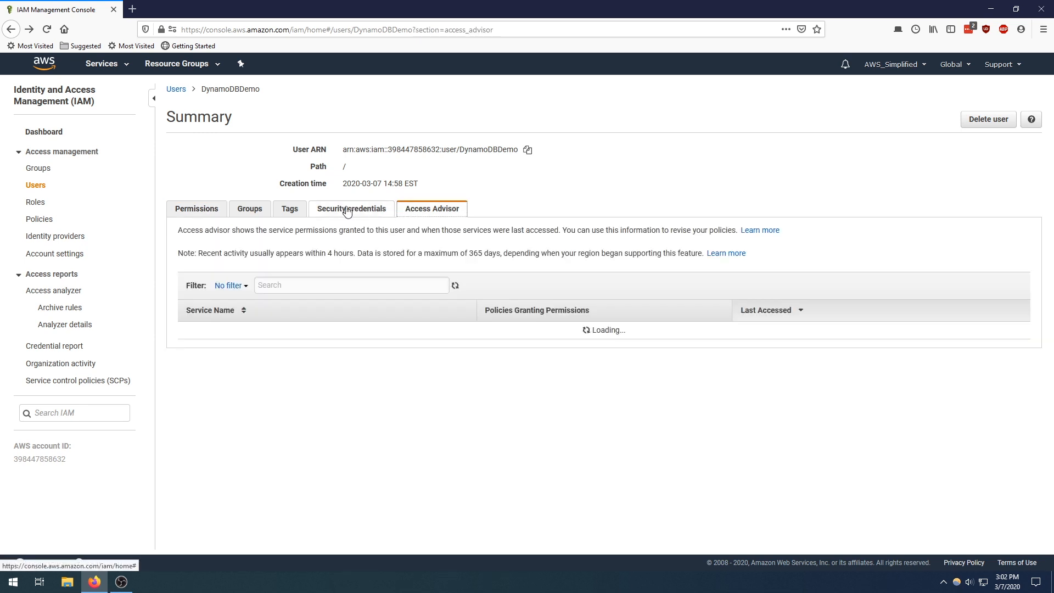
left_click(343, 209)
scroll(459, 401, "down", 1)
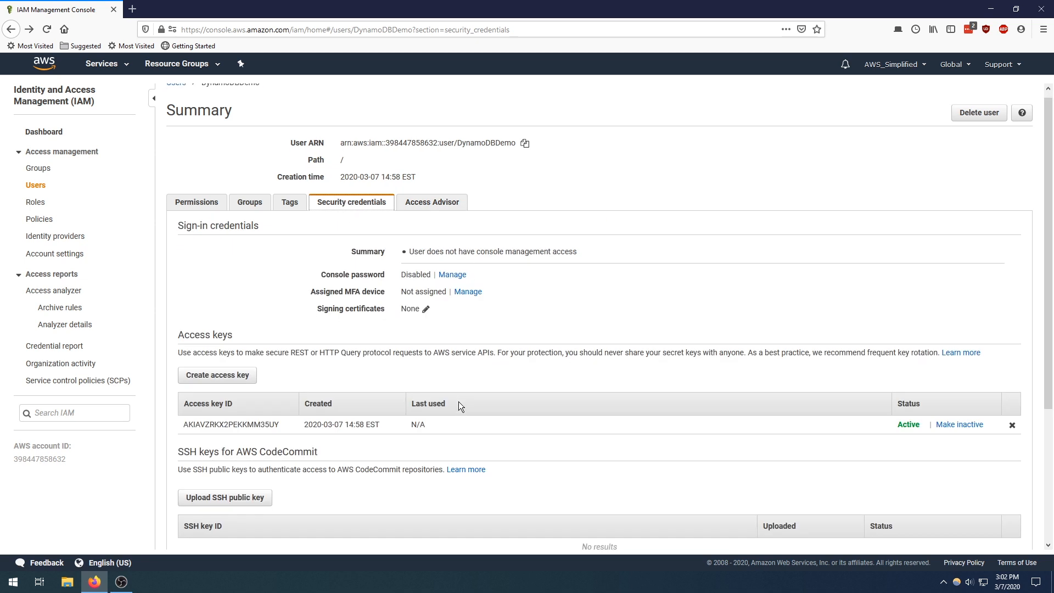